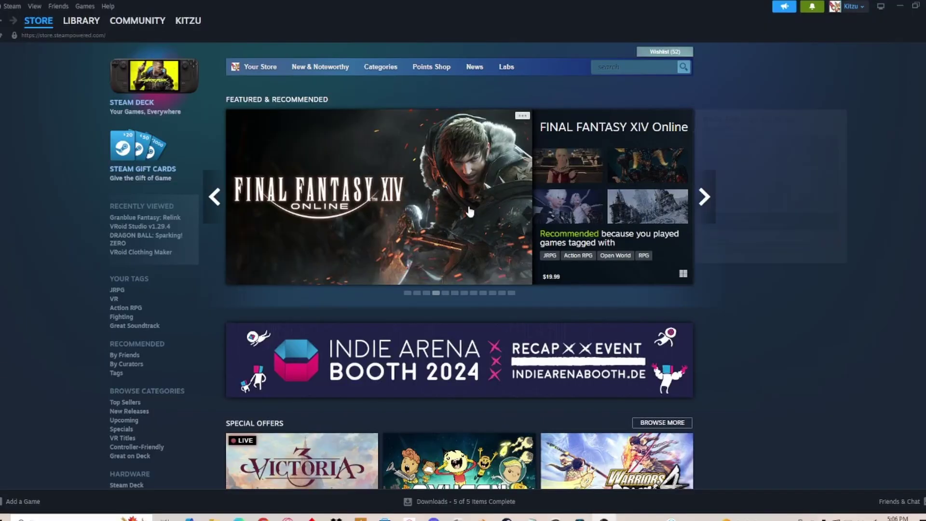
Step: Search the Steam store for VTube and open the free VTube Studio product page
{"action": "left_click", "coordinate": [620, 66]}
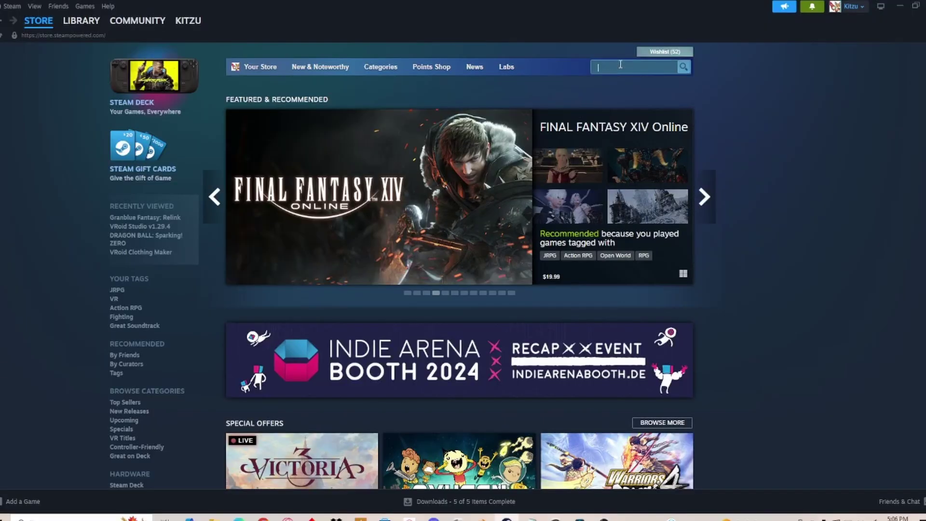
{"action": "type", "text": "VTube"}
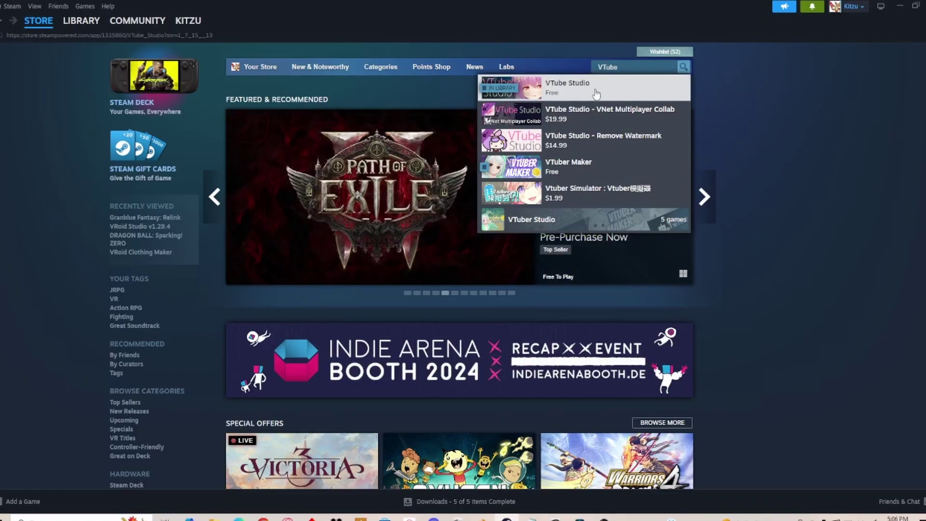
{"action": "left_click", "coordinate": [597, 93]}
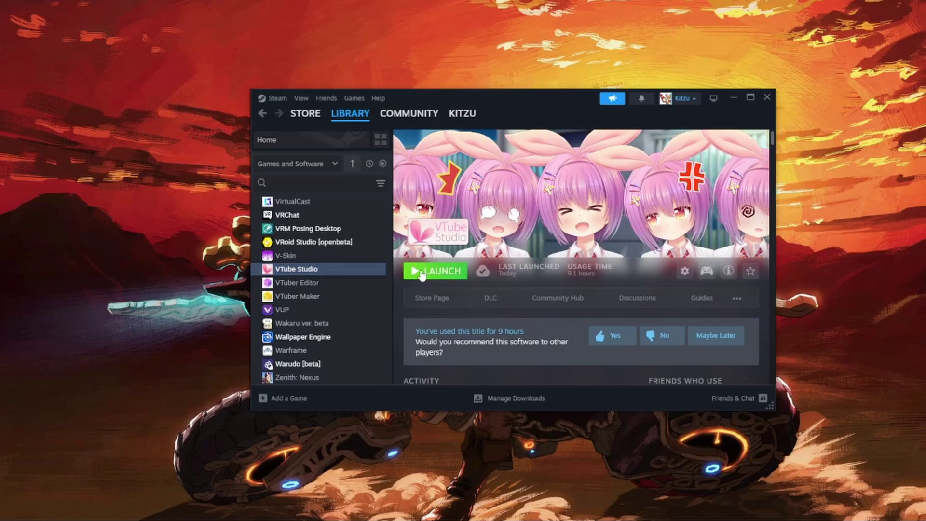
Step: Browse VTube Studio's local files from the Steam library and open its VTube Studio_Data > StreamingAssets > Items folder
{"action": "right_click", "coordinate": [314, 273]}
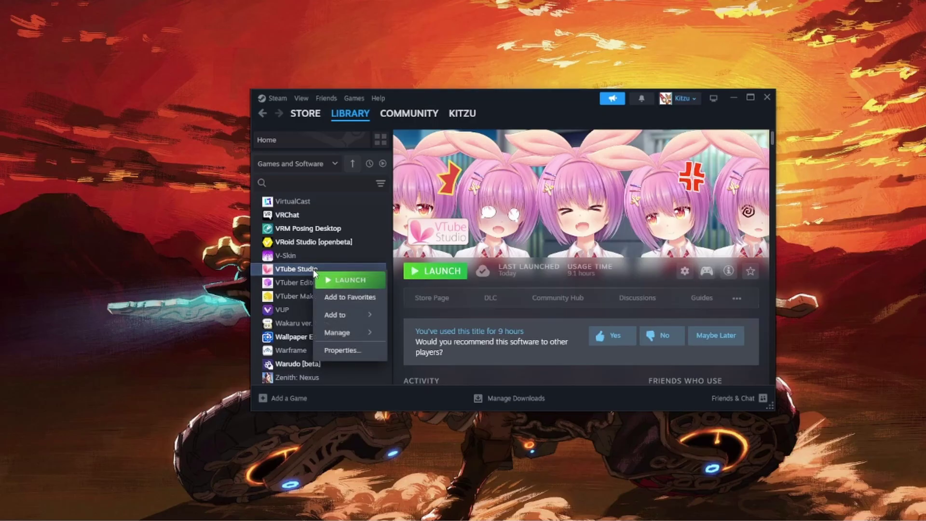
{"action": "mouse_move", "coordinate": [353, 337]}
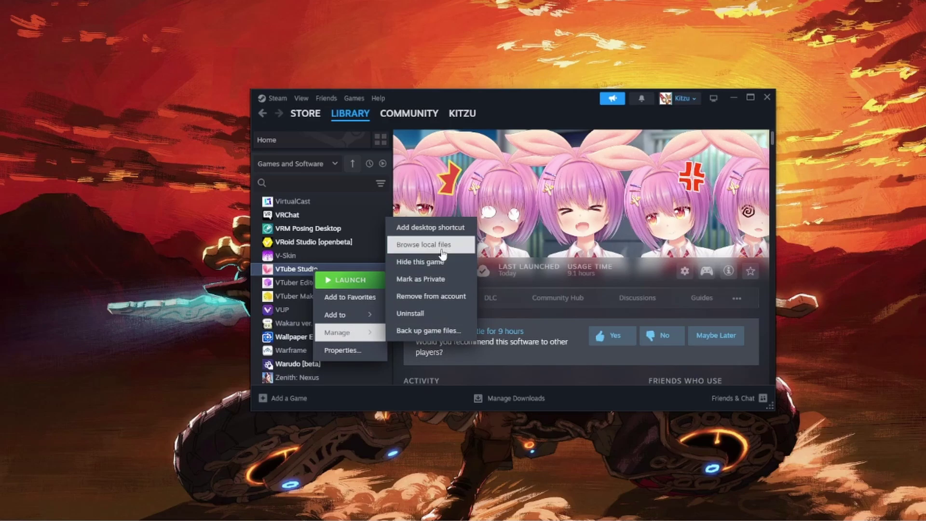
{"action": "left_click", "coordinate": [459, 249]}
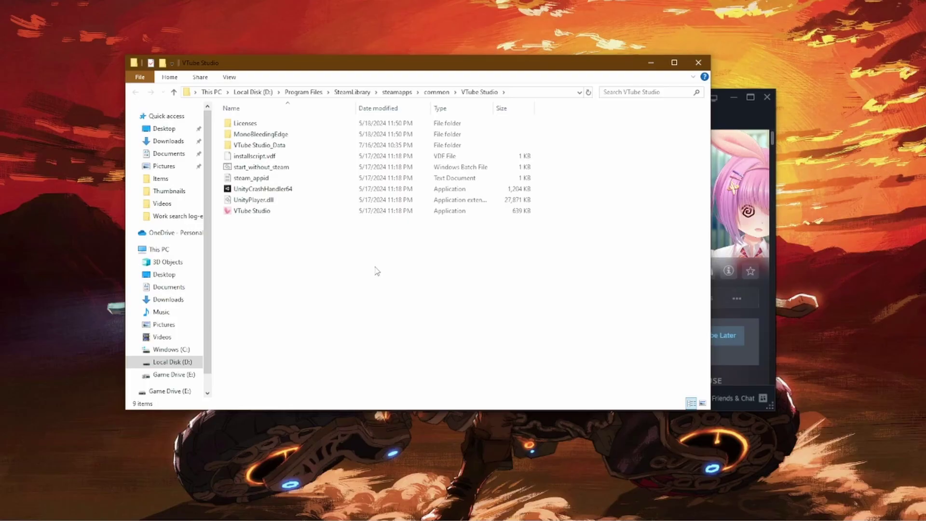
{"action": "double_click", "coordinate": [284, 149]}
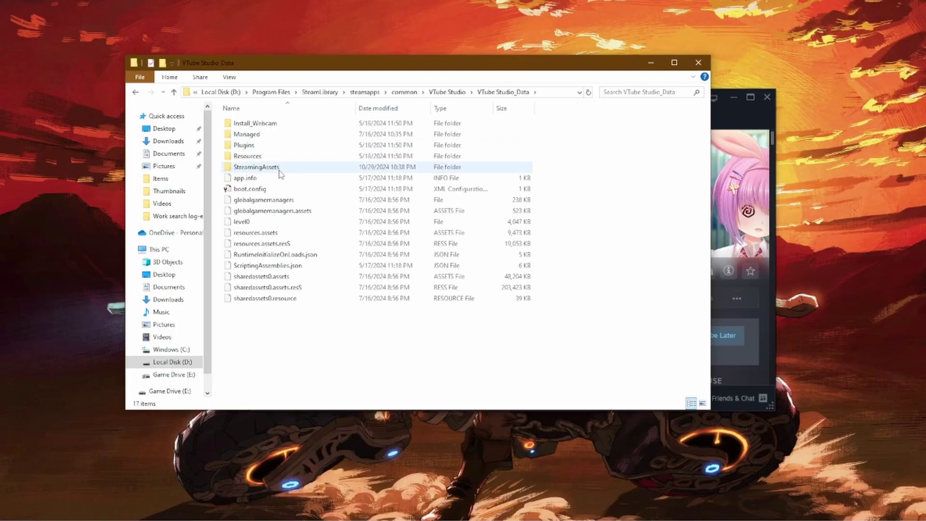
{"action": "double_click", "coordinate": [279, 169]}
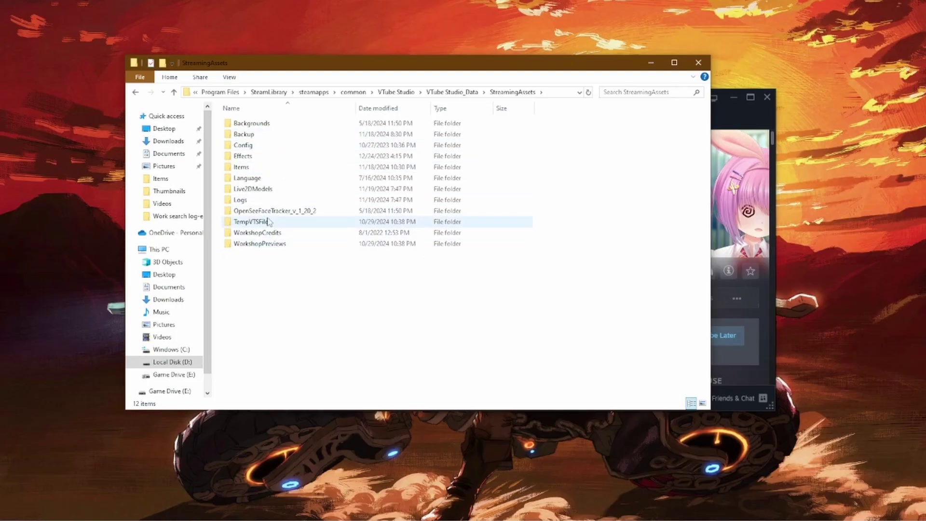
{"action": "double_click", "coordinate": [250, 169]}
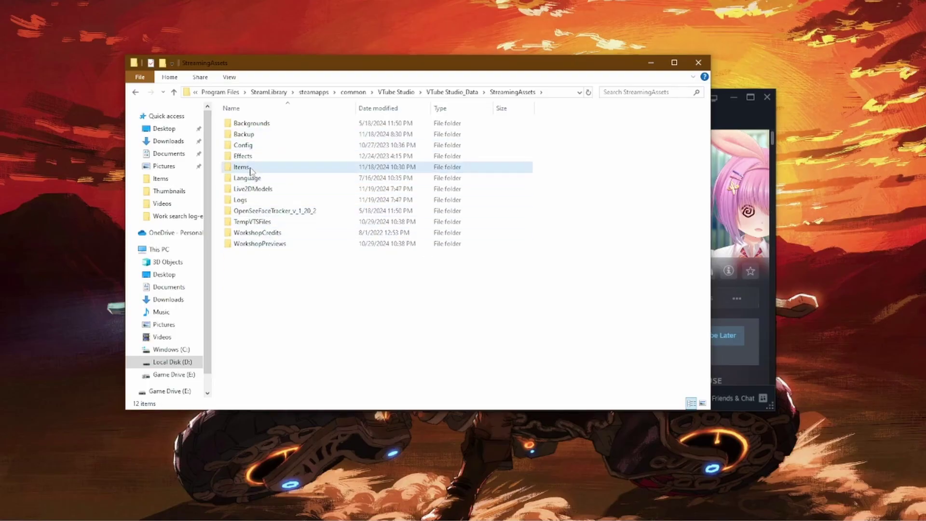
Step: Look through the item images and folders stored in VTube Studio's Items folder
{"action": "scroll", "coordinate": [482, 255], "scroll_direction": "down", "scroll_amount": 5}
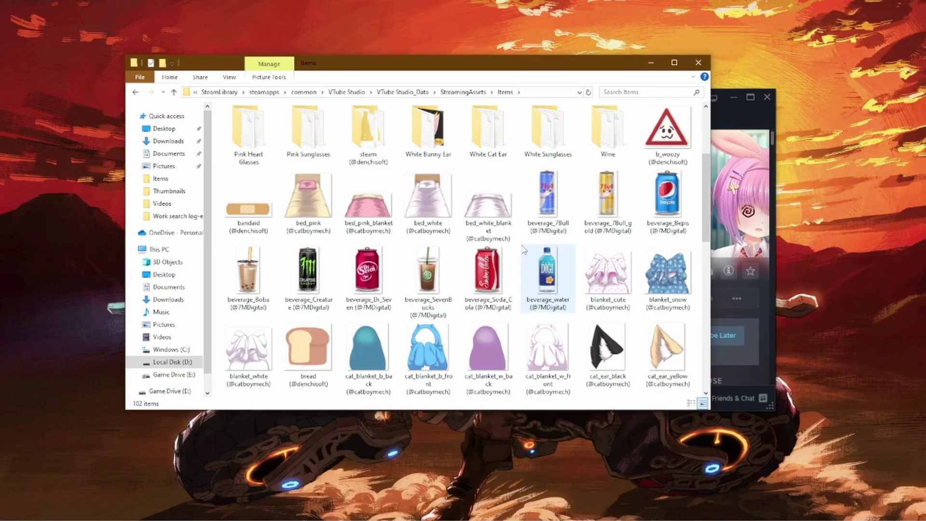
{"action": "scroll", "coordinate": [433, 288], "scroll_direction": "down", "scroll_amount": 3}
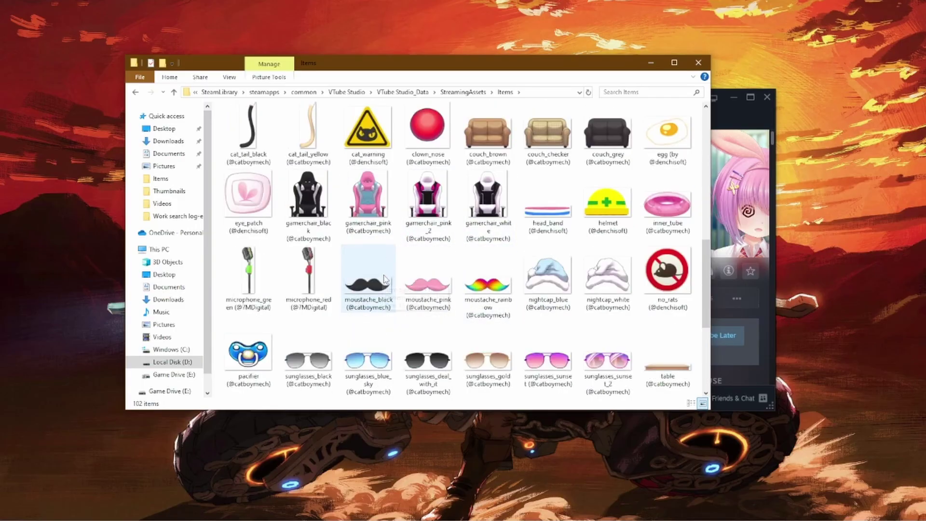
{"action": "scroll", "coordinate": [431, 294], "scroll_direction": "down", "scroll_amount": 3}
{"action": "scroll", "coordinate": [431, 295], "scroll_direction": "down", "scroll_amount": 1}
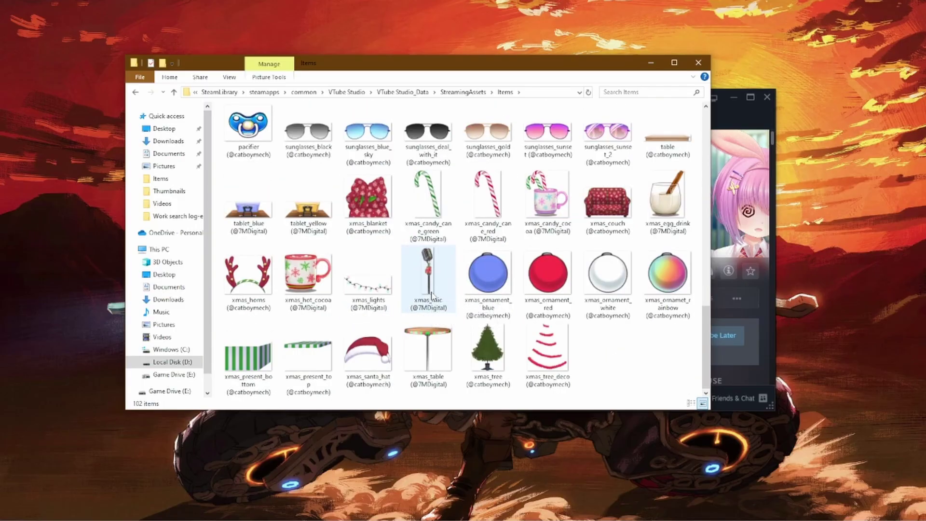
{"action": "scroll", "coordinate": [432, 295], "scroll_direction": "up", "scroll_amount": 10}
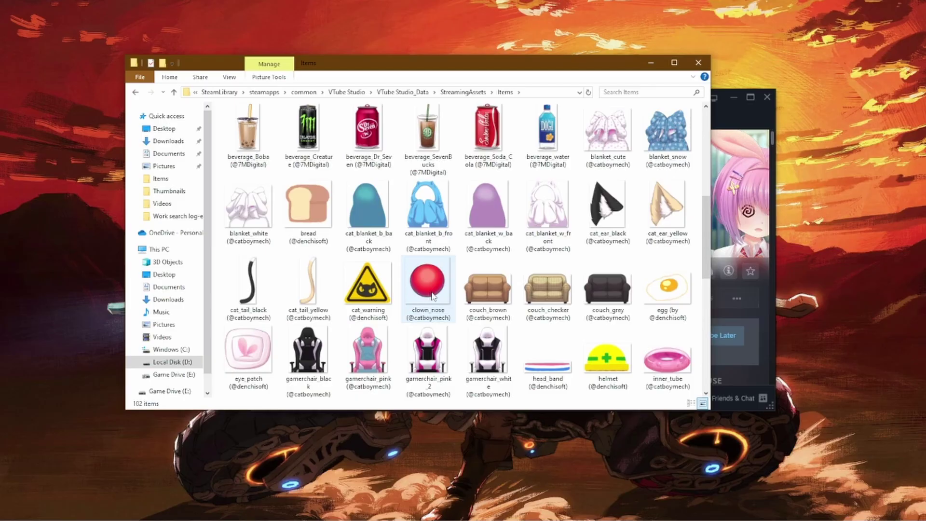
{"action": "scroll", "coordinate": [432, 295], "scroll_direction": "down", "scroll_amount": 2}
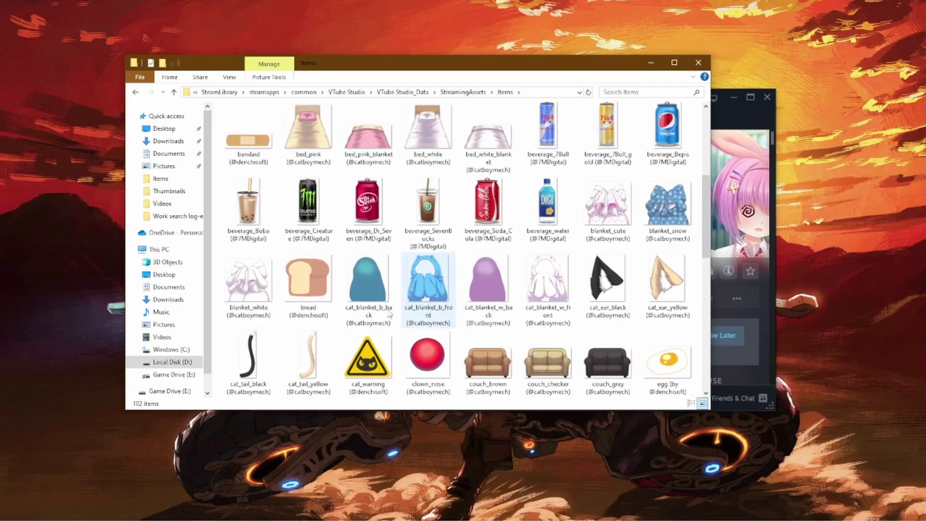
Step: Copy the Joker mask, Noir Hat and Noir mask images from the Persona 5 folder into VTube Studio's Items folder
{"action": "key", "text": "alt+Tab"}
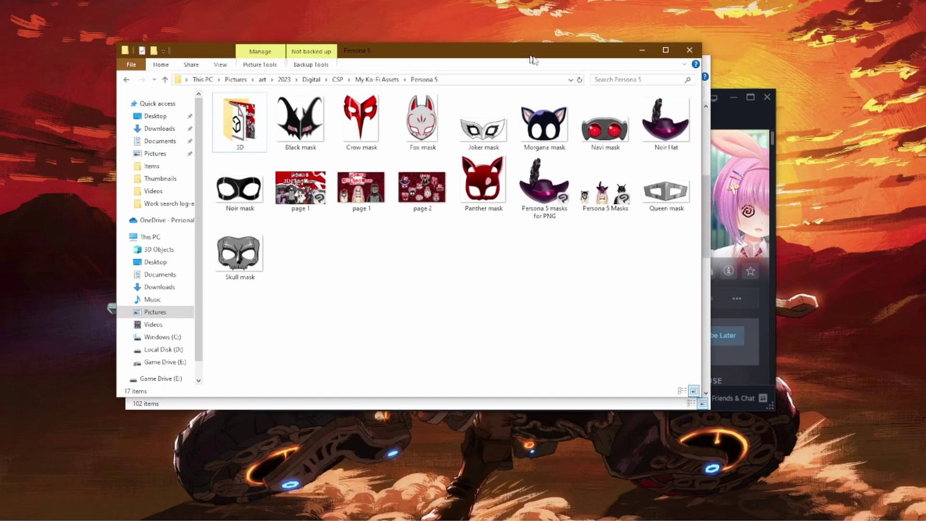
{"action": "left_click_drag", "start_coordinate": [536, 72], "coordinate": [757, 114]}
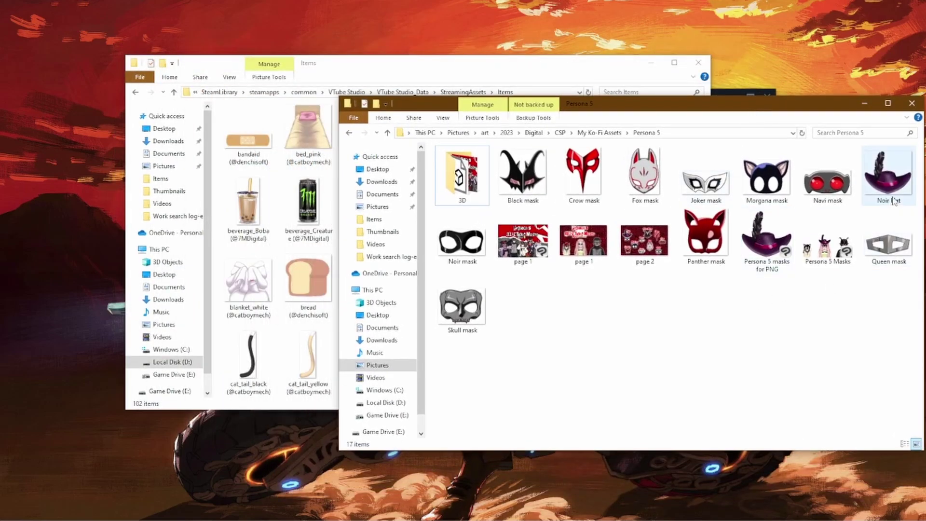
{"action": "left_click", "coordinate": [893, 200]}
{"action": "left_click", "coordinate": [470, 254], "text": "ctrl"}
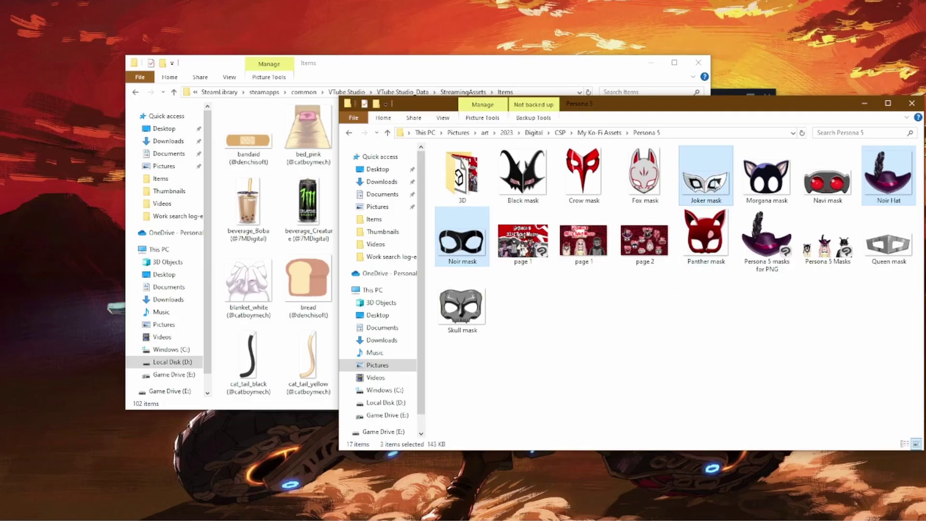
{"action": "left_click_drag", "start_coordinate": [705, 184], "coordinate": [290, 301]}
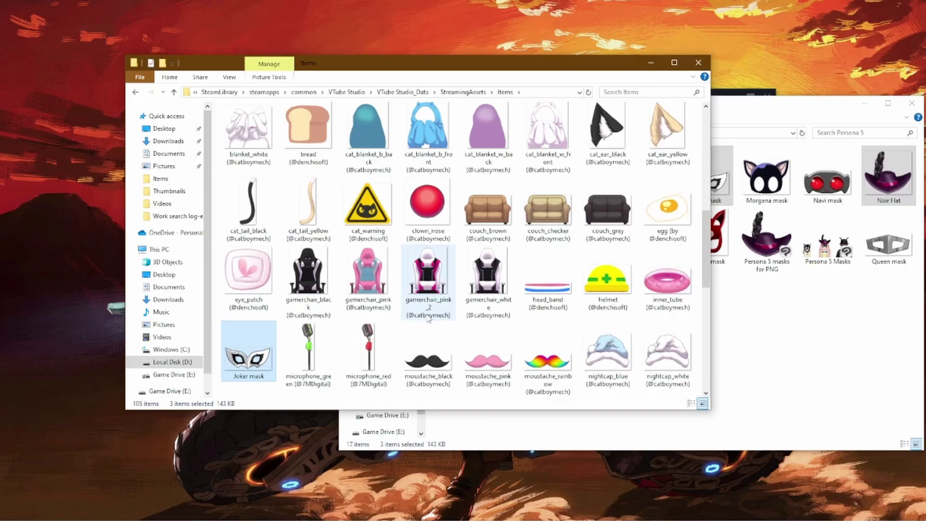
{"action": "scroll", "coordinate": [340, 271], "scroll_direction": "down", "scroll_amount": 3}
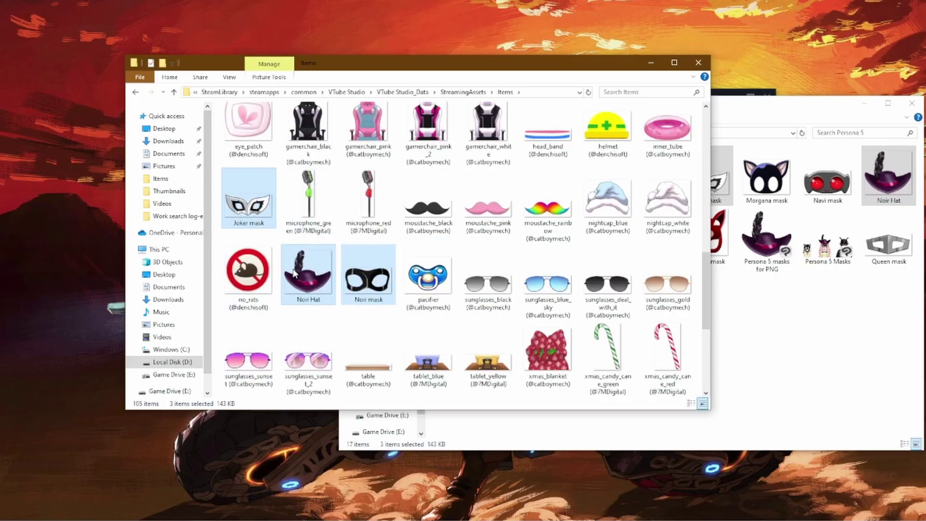
Step: Switch to the Steam library, launch VTube Studio and dismiss its model license and webcam tracking notices
{"action": "key", "text": "alt+Tab"}
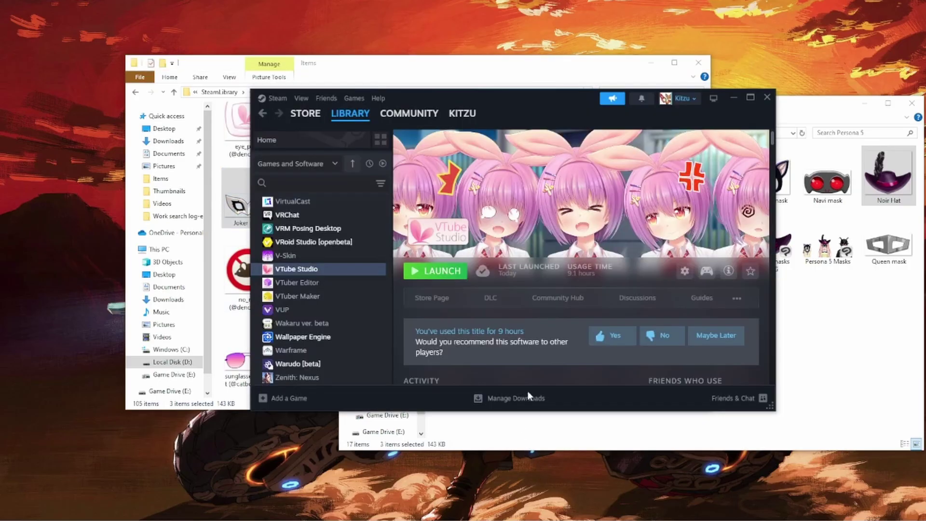
{"action": "left_click", "coordinate": [442, 271]}
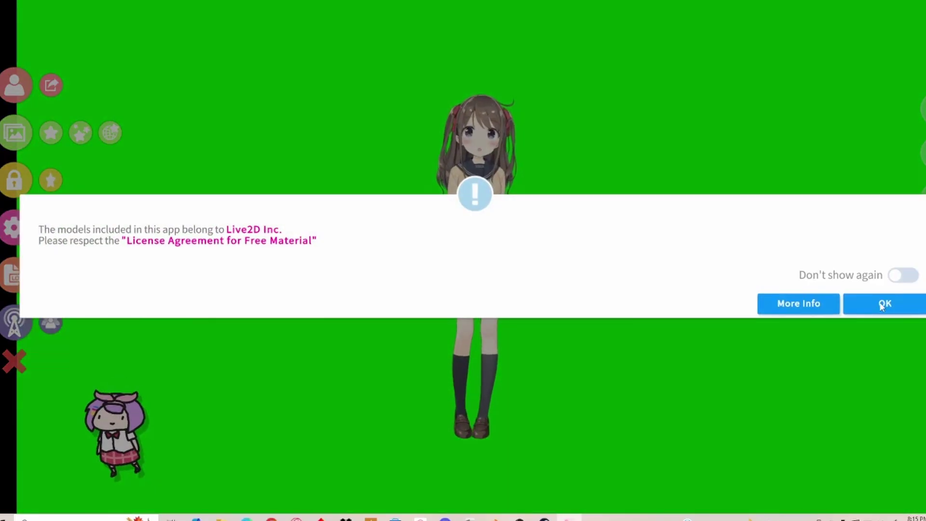
{"action": "left_click", "coordinate": [881, 307]}
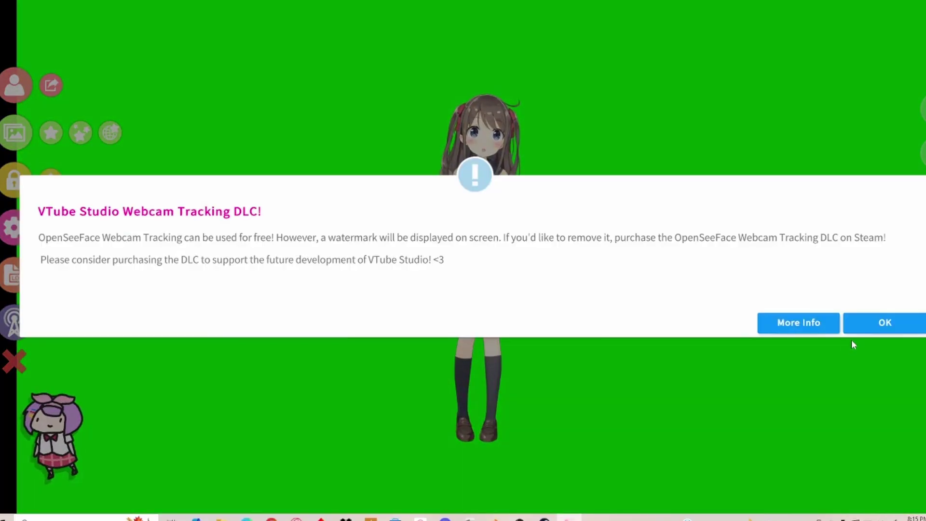
{"action": "left_click", "coordinate": [870, 328]}
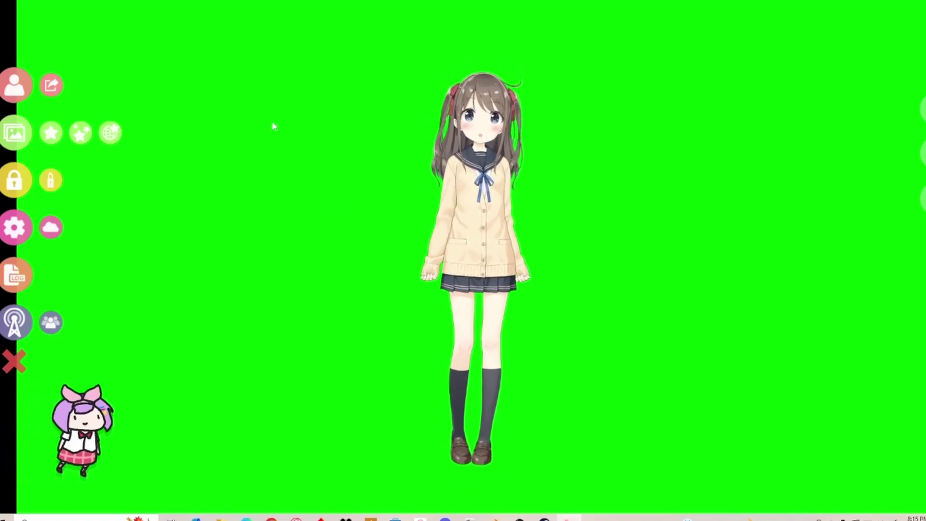
Step: View the list of available Live2D models and close it without changing the loaded model
{"action": "left_click", "coordinate": [17, 87]}
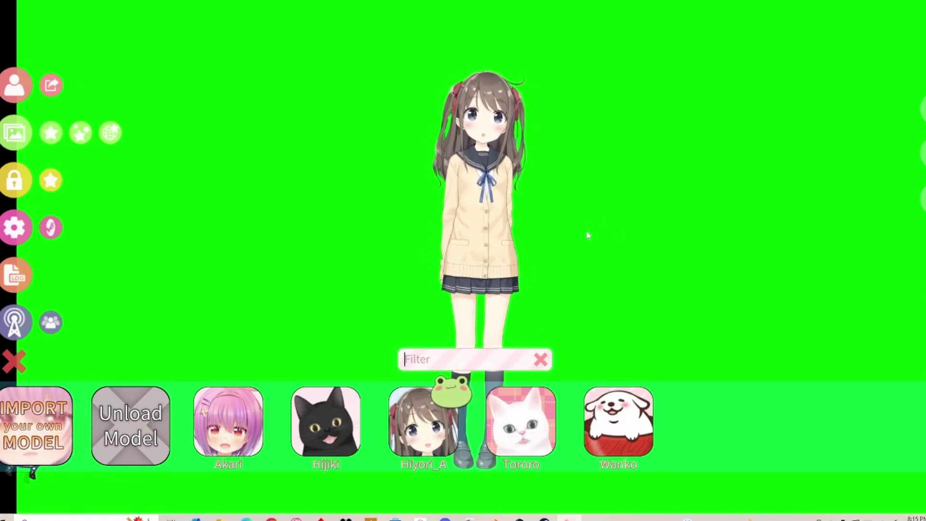
{"action": "left_click", "coordinate": [434, 220]}
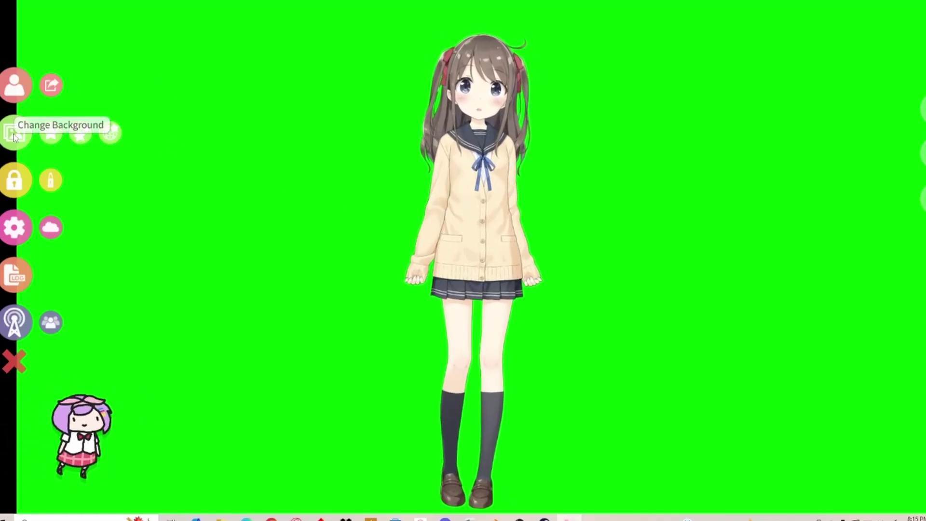
Step: Add the Joker mask from the item list to the scene
{"action": "left_click", "coordinate": [54, 134]}
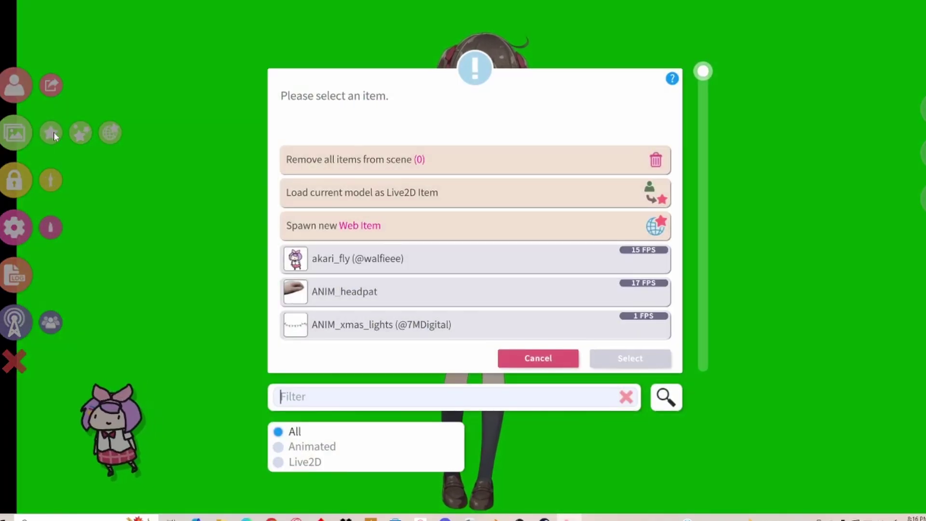
{"action": "scroll", "coordinate": [510, 193], "scroll_direction": "down", "scroll_amount": 10}
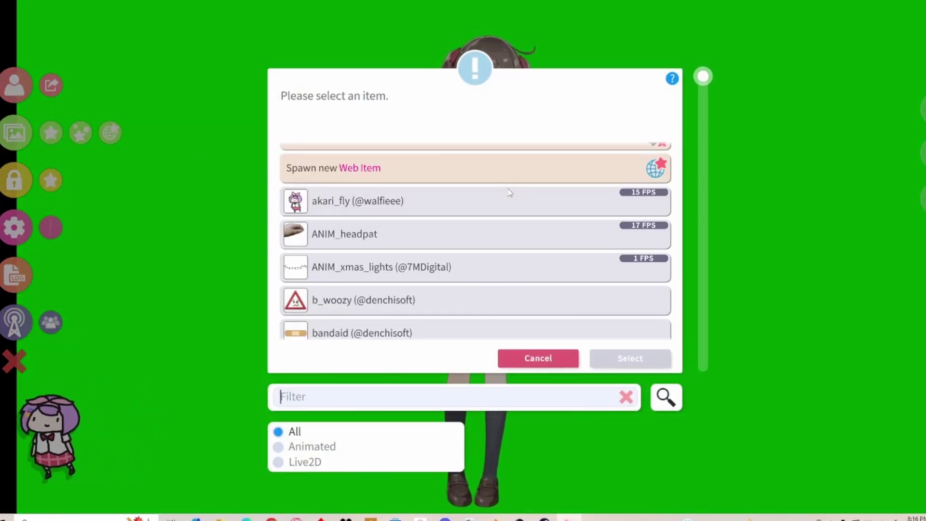
{"action": "scroll", "coordinate": [510, 192], "scroll_direction": "down", "scroll_amount": 8}
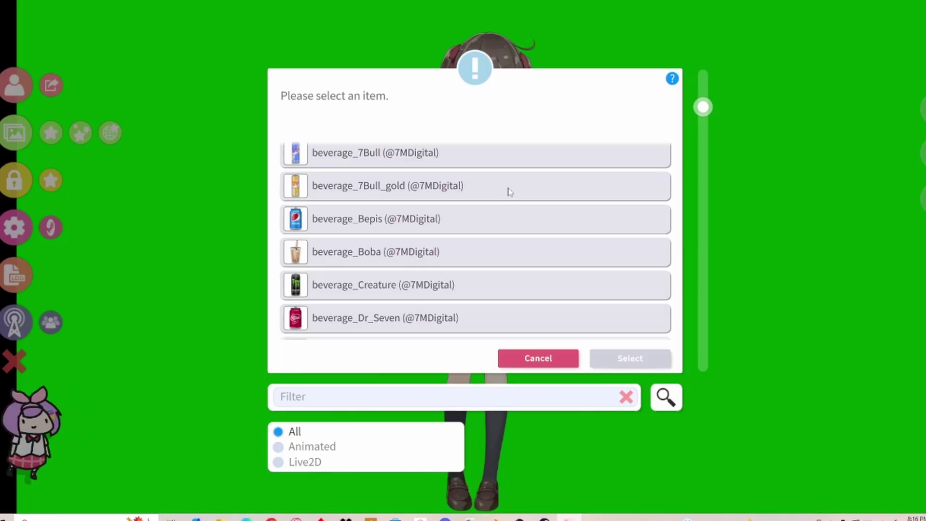
{"action": "scroll", "coordinate": [510, 192], "scroll_direction": "down", "scroll_amount": 8}
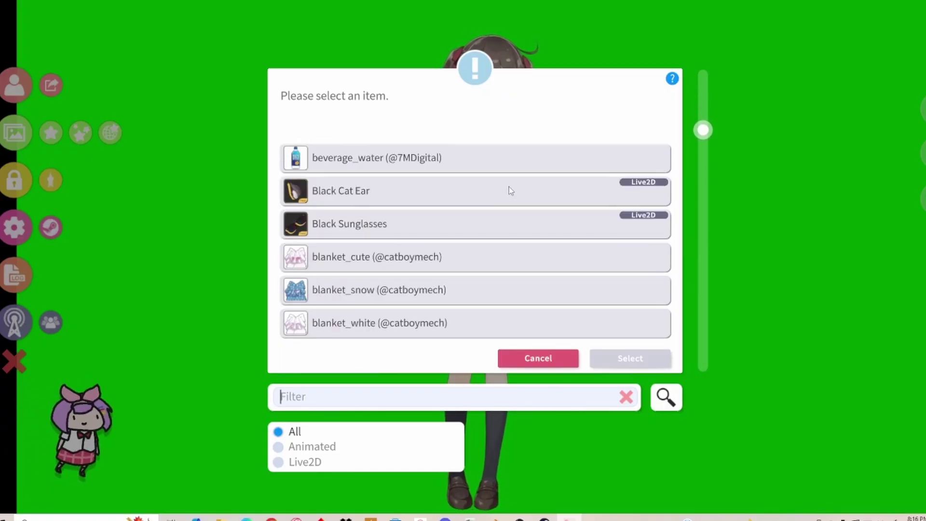
{"action": "scroll", "coordinate": [450, 218], "scroll_direction": "down", "scroll_amount": 8}
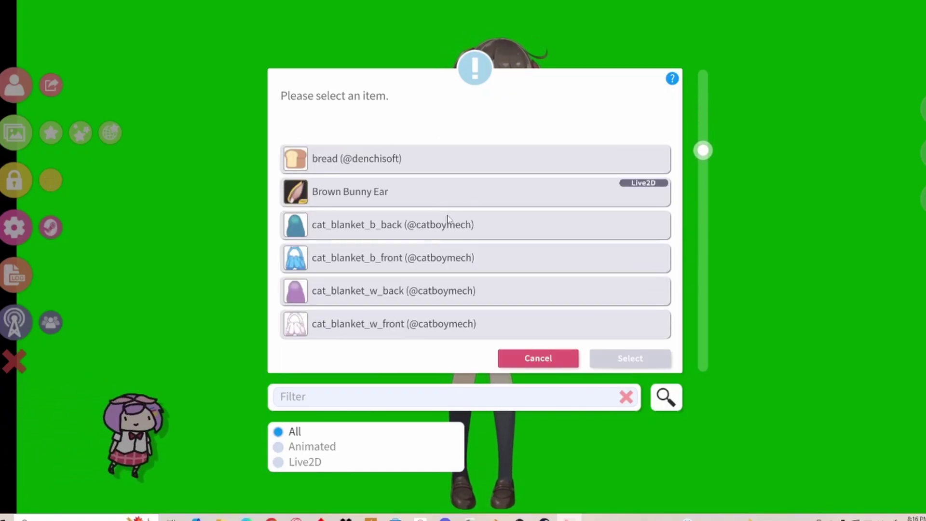
{"action": "scroll", "coordinate": [448, 218], "scroll_direction": "down", "scroll_amount": 8}
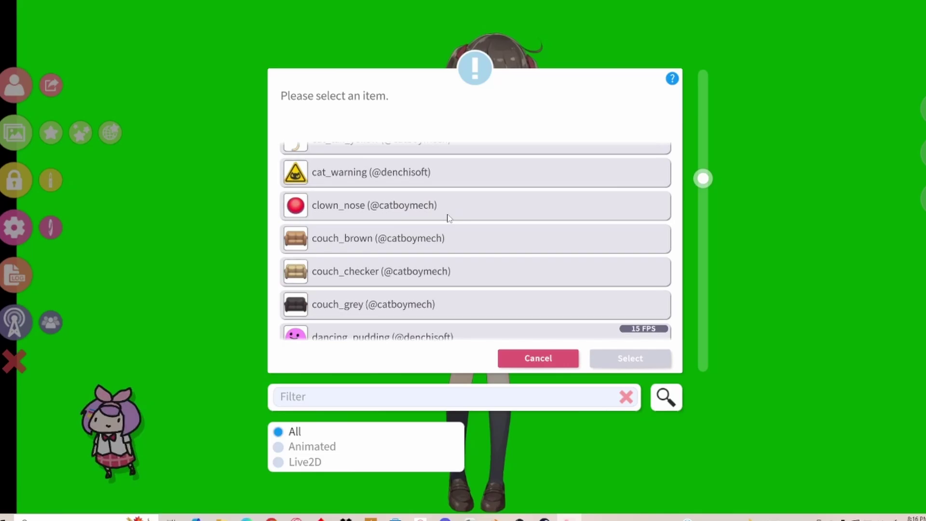
{"action": "scroll", "coordinate": [449, 217], "scroll_direction": "down", "scroll_amount": 8}
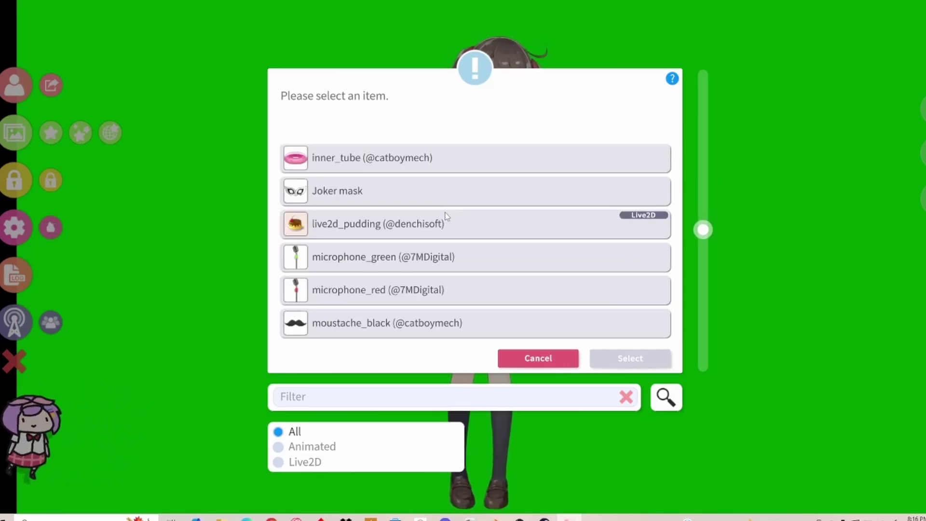
{"action": "left_click", "coordinate": [382, 190]}
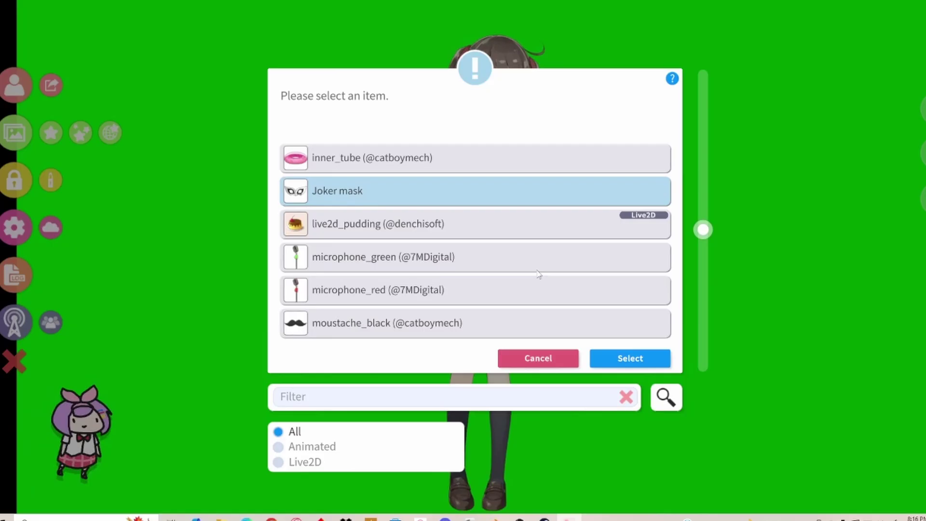
{"action": "left_click", "coordinate": [642, 366]}
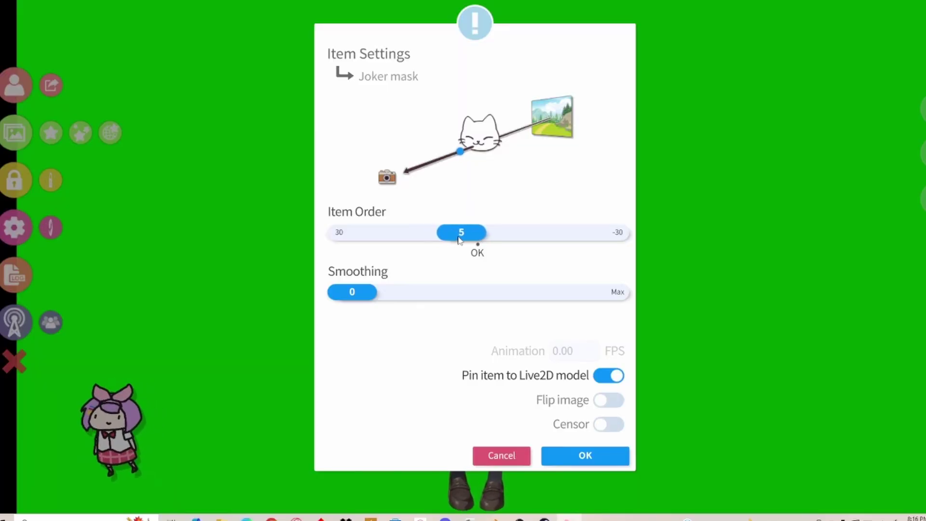
Step: Set the Joker mask's item order to 1 with pinning on, and fit it over the model's eyes at a smaller size
{"action": "left_click_drag", "start_coordinate": [479, 234], "coordinate": [472, 235]}
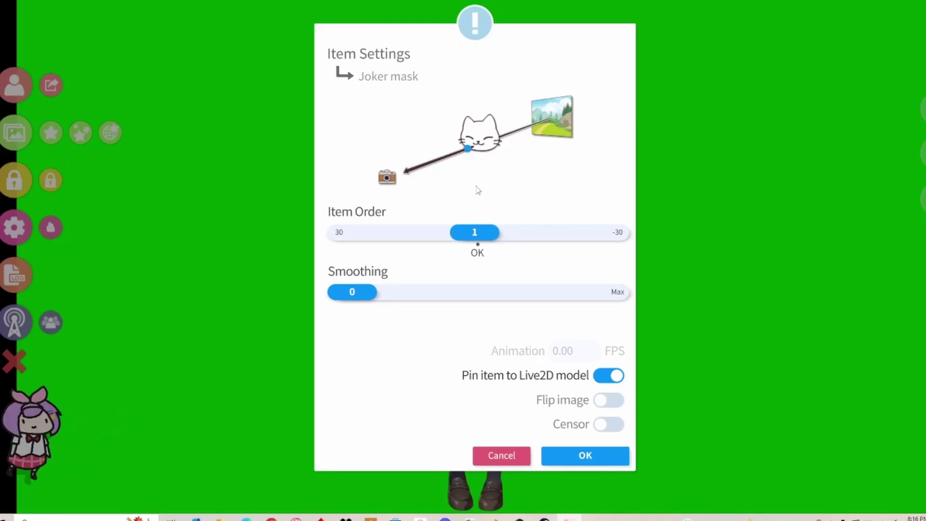
{"action": "left_click", "coordinate": [585, 456]}
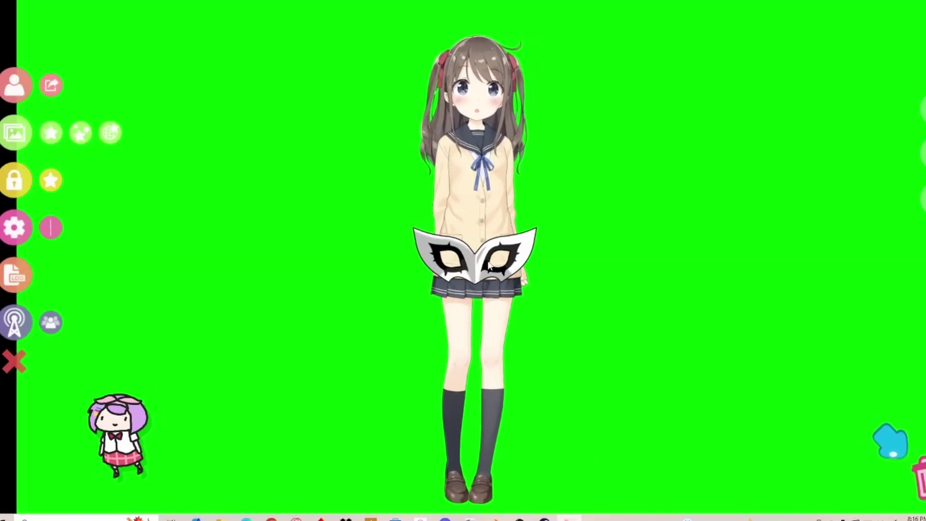
{"action": "left_click_drag", "start_coordinate": [481, 261], "coordinate": [480, 92]}
{"action": "left_click", "coordinate": [865, 324]}
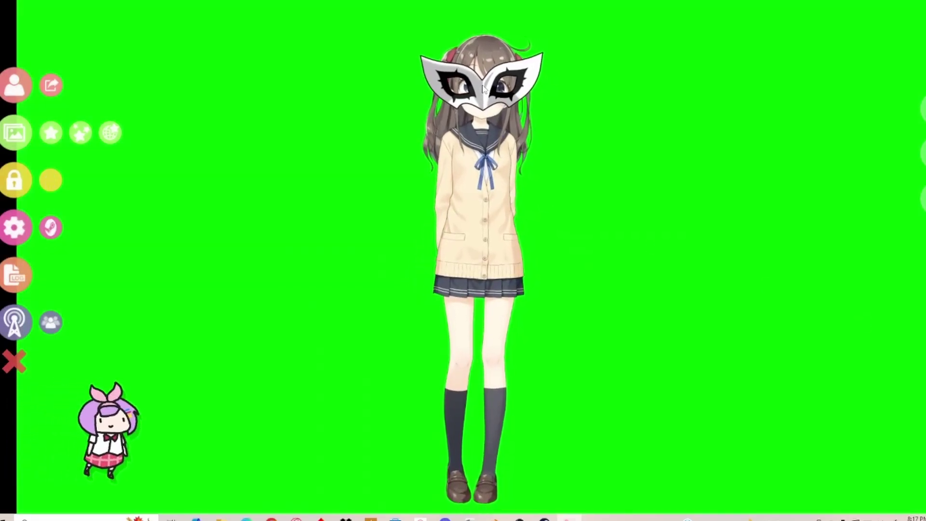
{"action": "scroll", "coordinate": [488, 90], "scroll_direction": "down", "scroll_amount": 3}
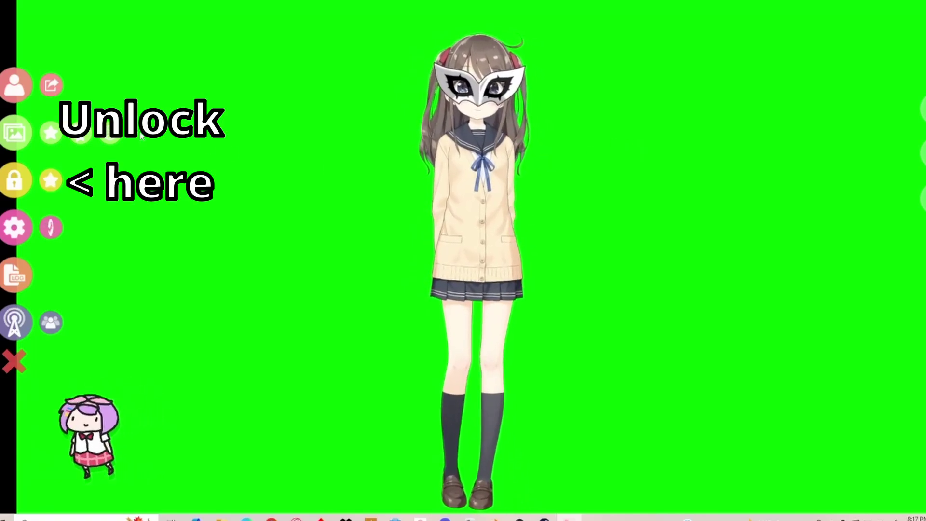
Step: Remove all items from the scene using the item list
{"action": "left_click", "coordinate": [51, 133]}
{"action": "scroll", "coordinate": [467, 227], "scroll_direction": "down", "scroll_amount": 15}
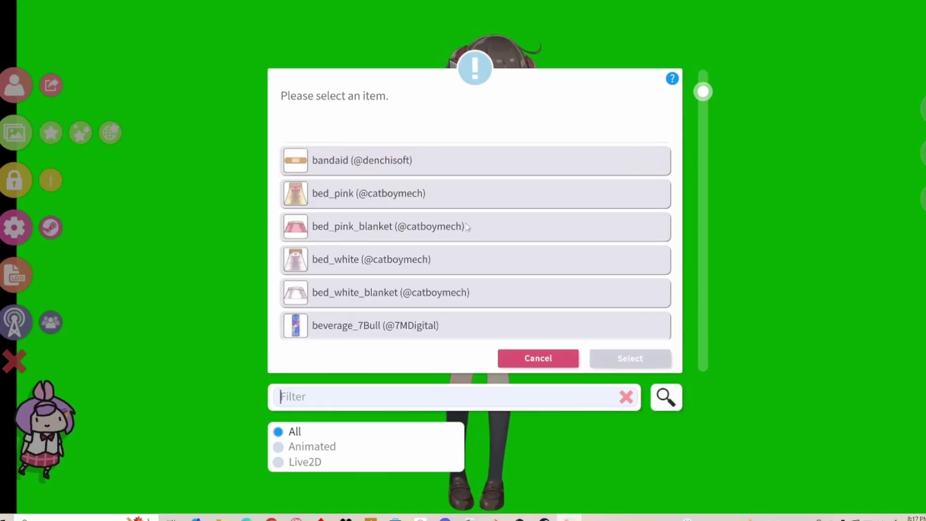
{"action": "scroll", "coordinate": [467, 225], "scroll_direction": "down", "scroll_amount": 15}
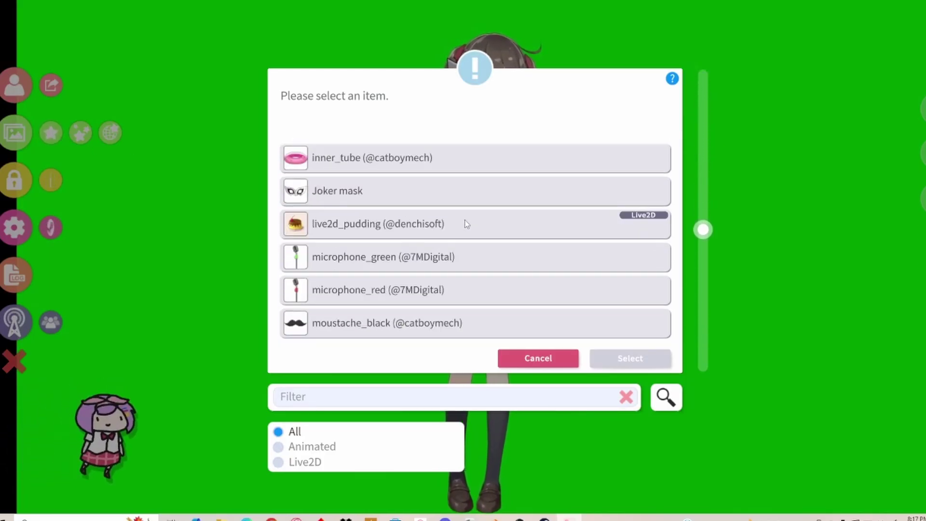
{"action": "left_click", "coordinate": [397, 237]}
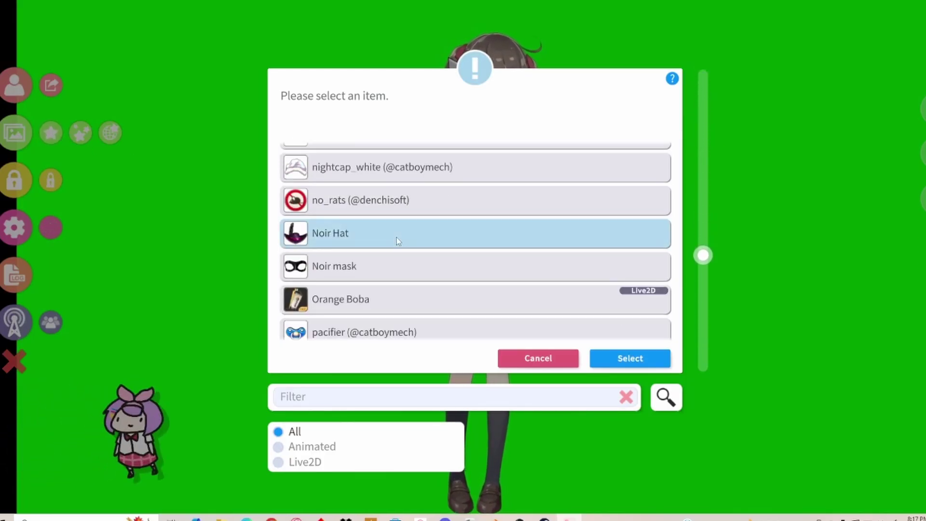
{"action": "scroll", "coordinate": [527, 240], "scroll_direction": "up", "scroll_amount": 15}
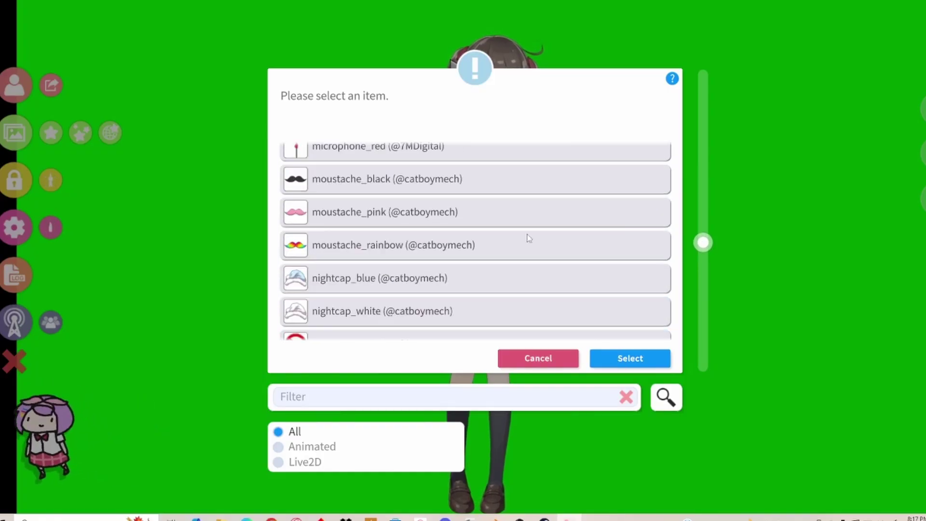
{"action": "scroll", "coordinate": [523, 231], "scroll_direction": "up", "scroll_amount": 15}
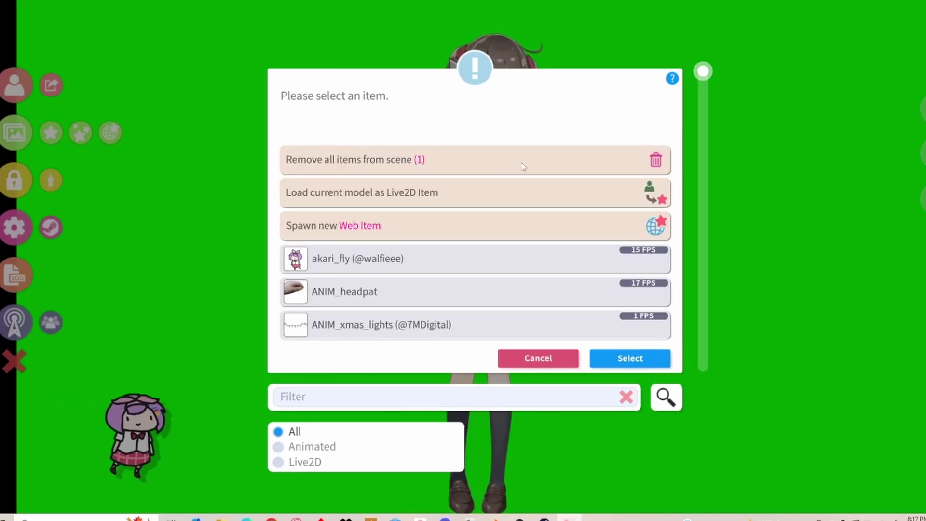
{"action": "left_click", "coordinate": [524, 166]}
{"action": "left_click", "coordinate": [626, 358]}
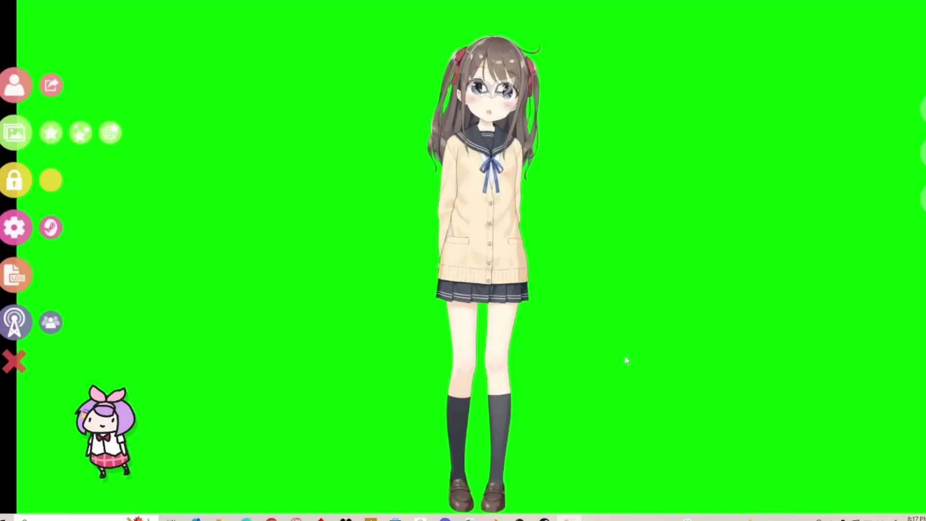
Step: Add the Noir mask to the scene with item order 1, pinned to the Live2D model
{"action": "left_click", "coordinate": [51, 134]}
{"action": "scroll", "coordinate": [404, 229], "scroll_direction": "down", "scroll_amount": 10}
{"action": "scroll", "coordinate": [404, 229], "scroll_direction": "down", "scroll_amount": 15}
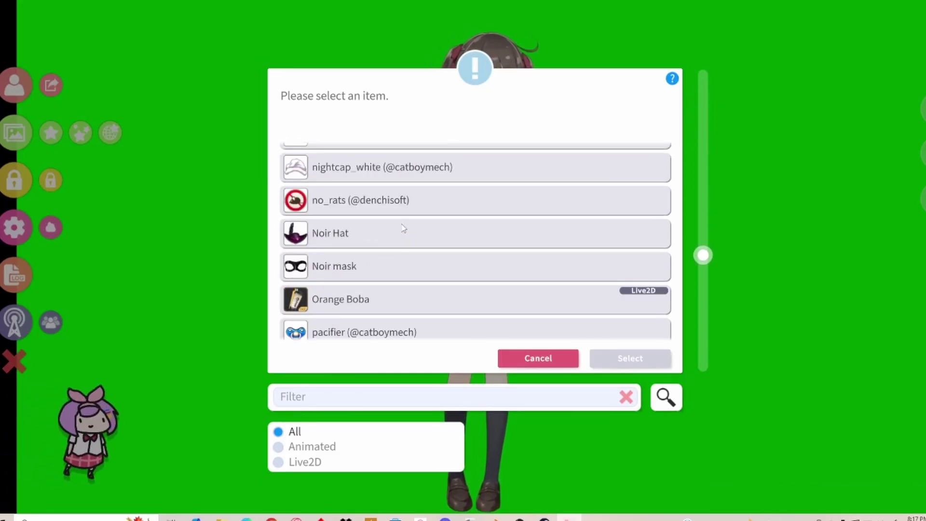
{"action": "left_click", "coordinate": [397, 274]}
{"action": "left_click", "coordinate": [633, 361]}
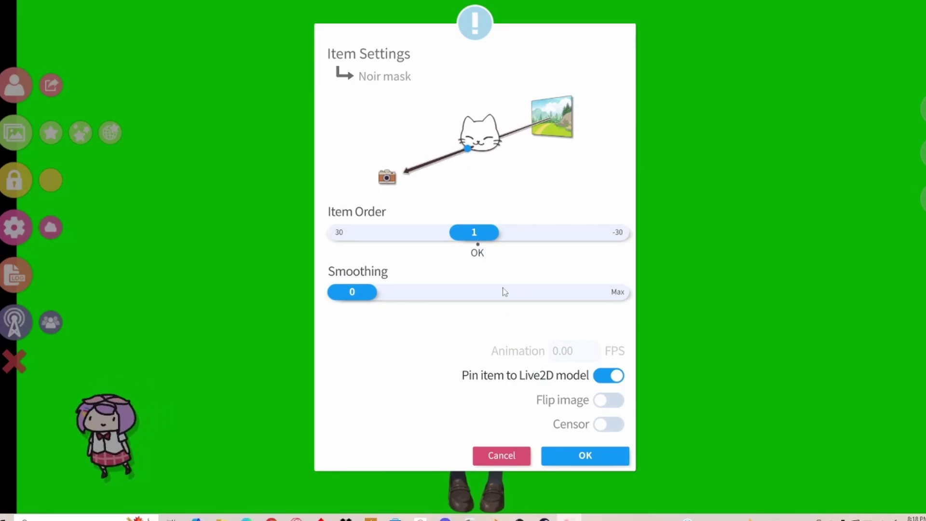
{"action": "left_click", "coordinate": [583, 456]}
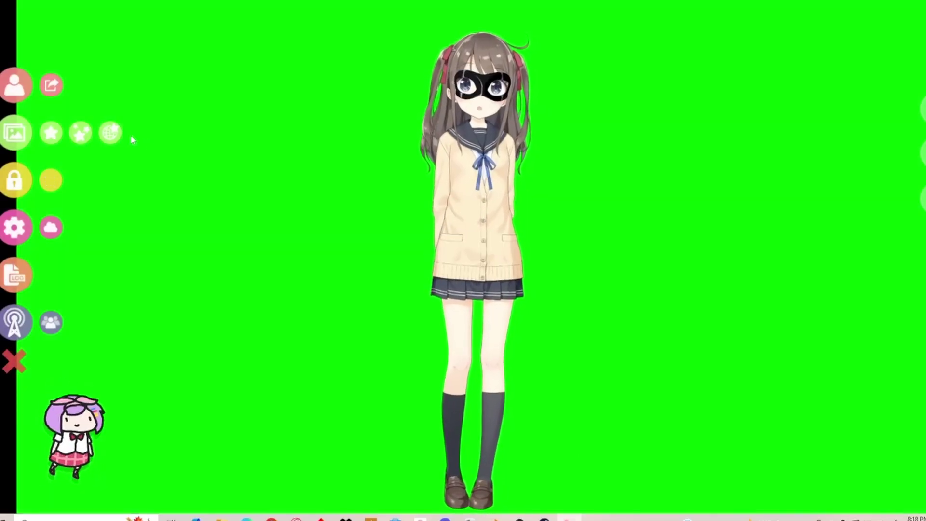
Step: Add the Noir Hat with item order 2, pinned to the Live2D model, and place it scaled down on the model's head
{"action": "left_click", "coordinate": [53, 134]}
{"action": "scroll", "coordinate": [499, 293], "scroll_direction": "down", "scroll_amount": 15}
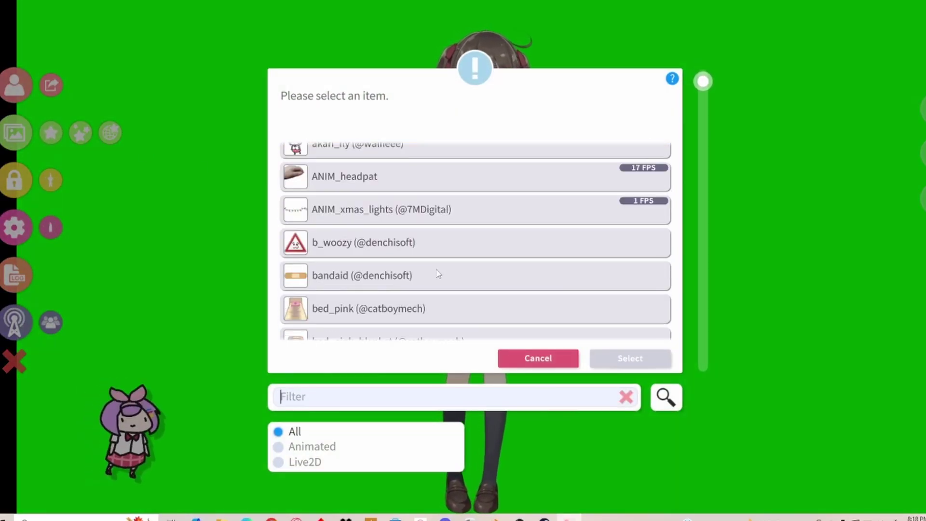
{"action": "scroll", "coordinate": [439, 273], "scroll_direction": "down", "scroll_amount": 15}
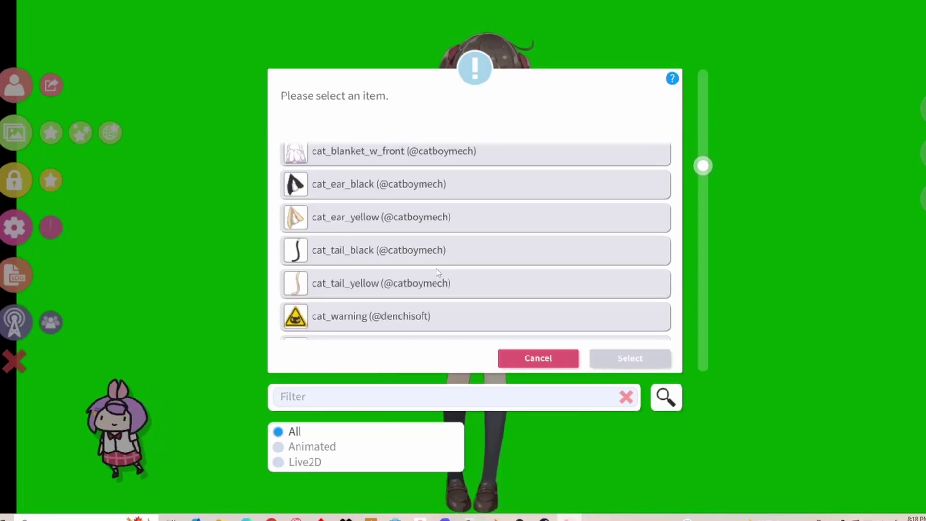
{"action": "scroll", "coordinate": [439, 273], "scroll_direction": "down", "scroll_amount": 15}
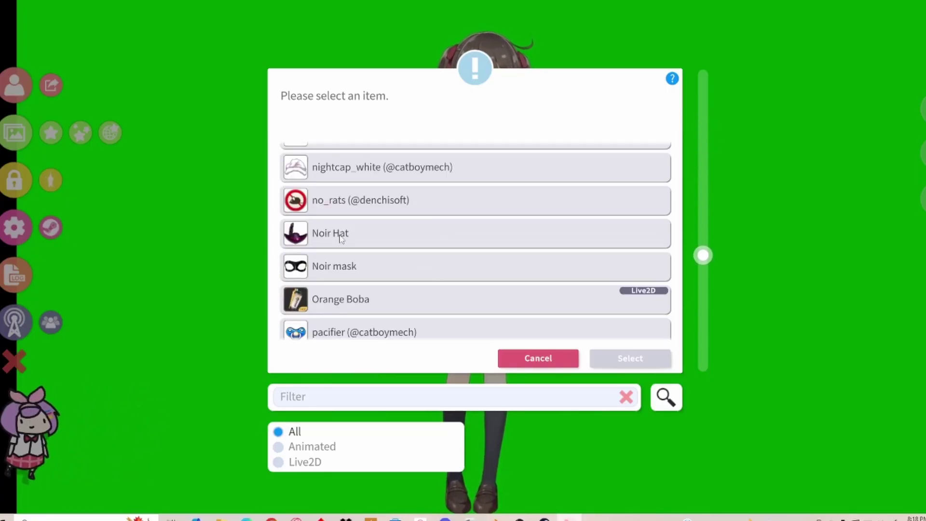
{"action": "left_click", "coordinate": [341, 237]}
{"action": "left_click", "coordinate": [627, 361]}
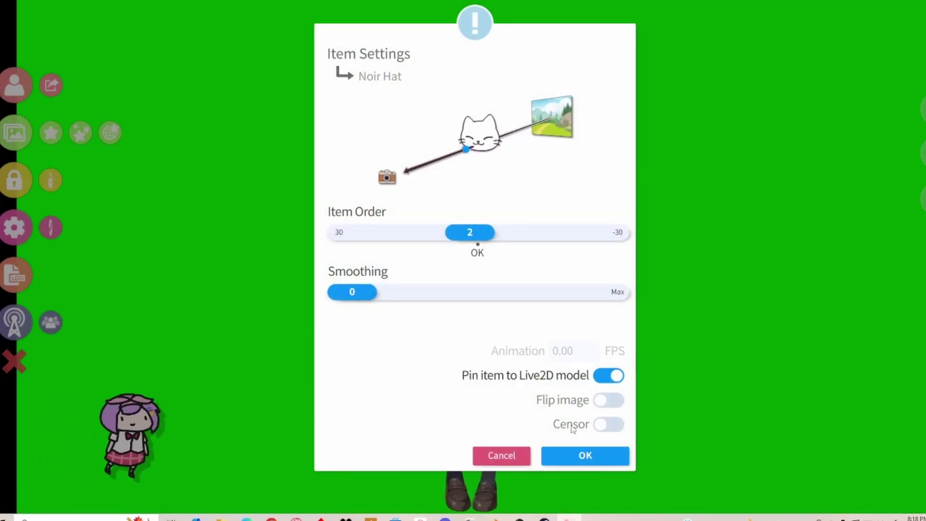
{"action": "left_click", "coordinate": [600, 458]}
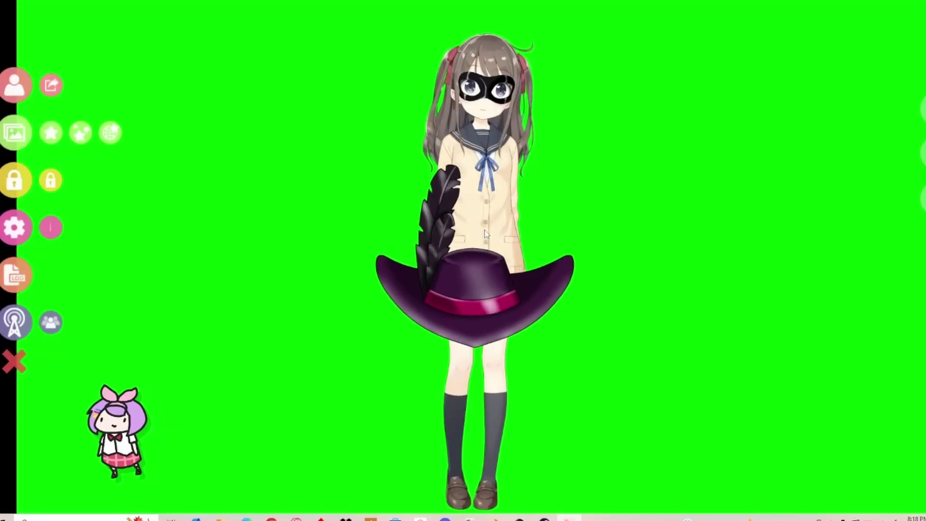
{"action": "left_click_drag", "start_coordinate": [468, 298], "coordinate": [499, 47]}
{"action": "scroll", "coordinate": [497, 41], "scroll_direction": "down", "scroll_amount": 3}
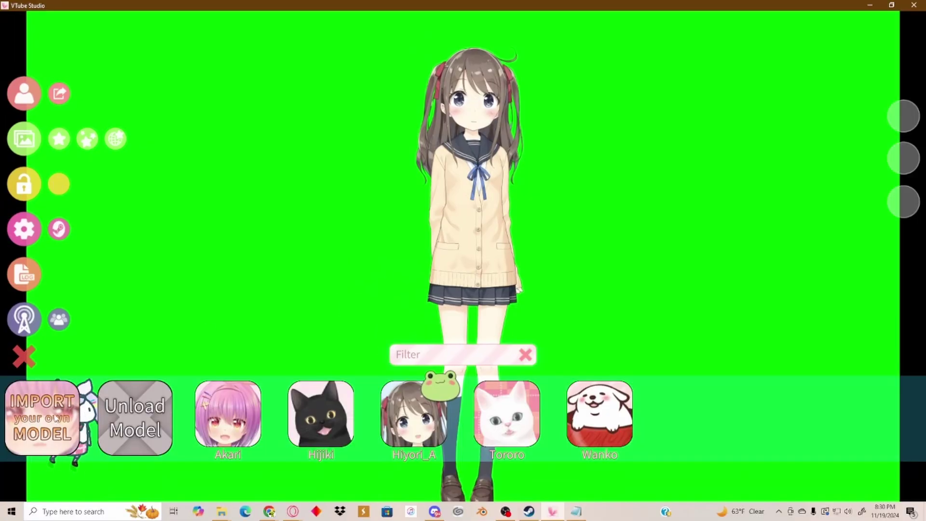
Step: Load the Shadow the Hedgehog model from the list of available Live2D models
{"action": "left_click", "coordinate": [771, 316]}
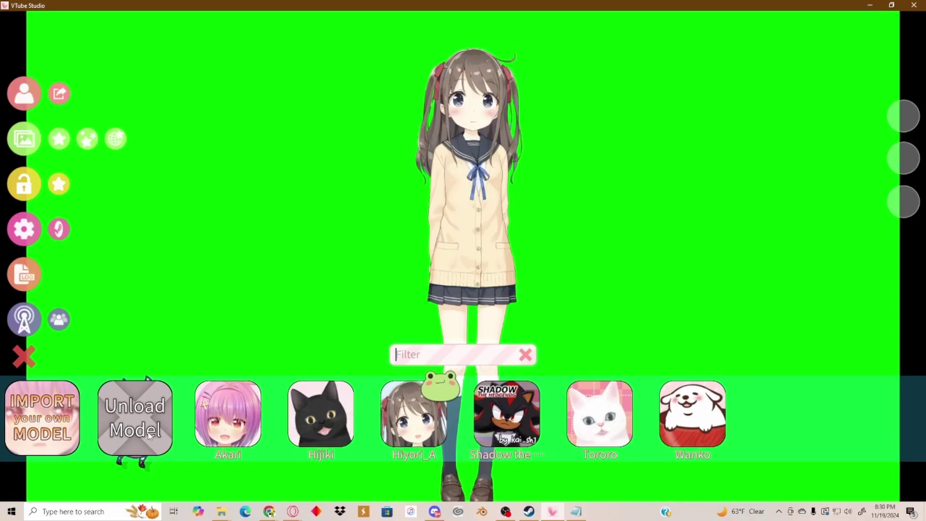
{"action": "left_click", "coordinate": [507, 414]}
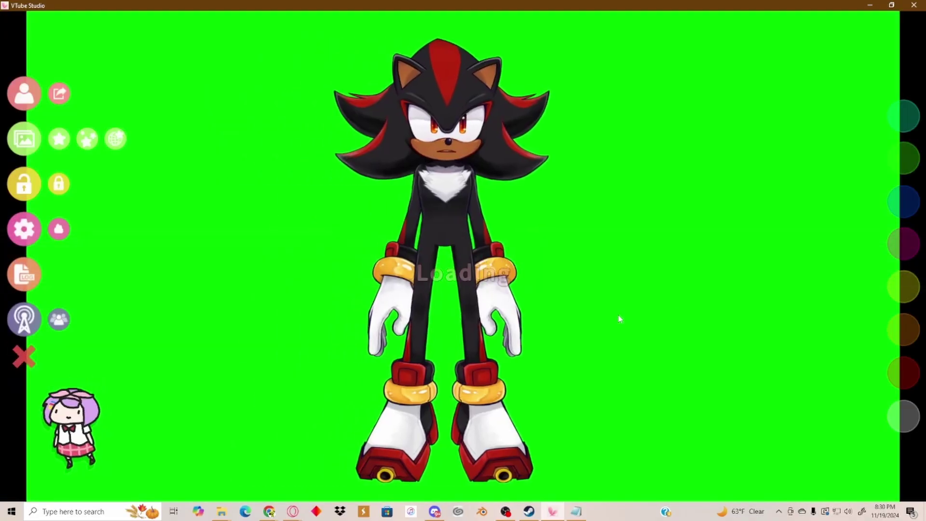